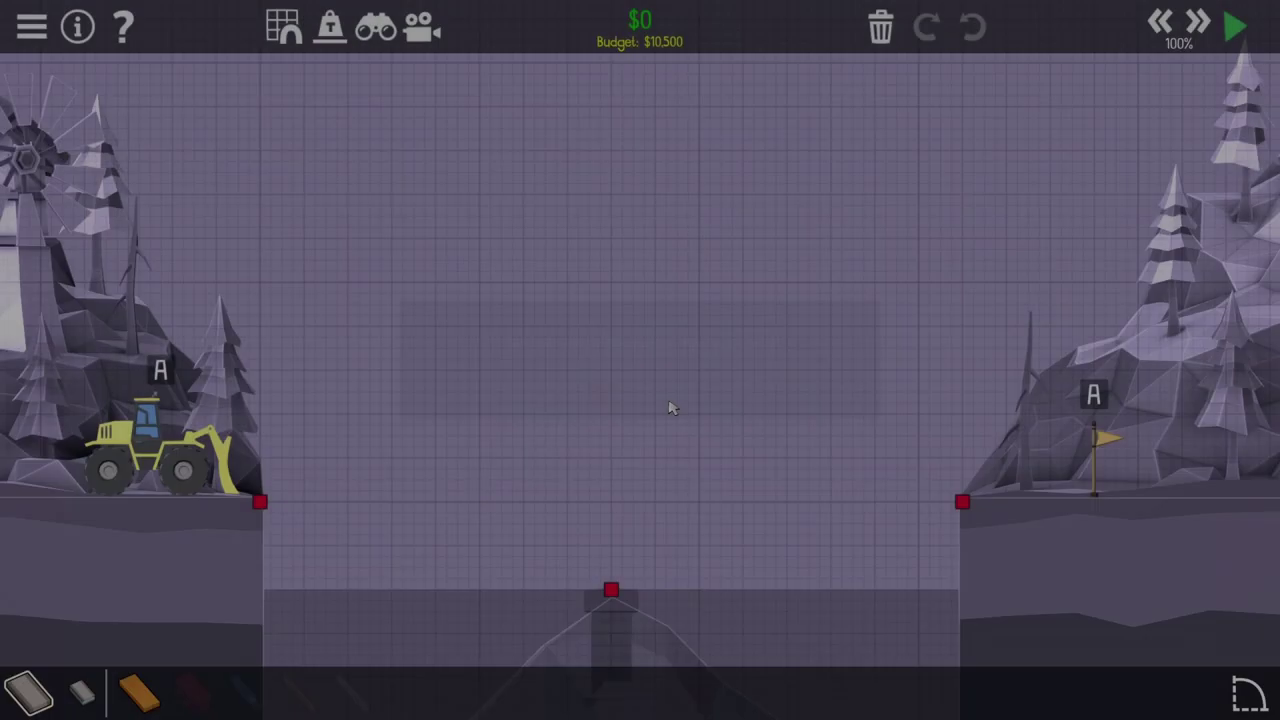
- Draw a short vertical wooden post from the central pillar top up to deck height
key("2")
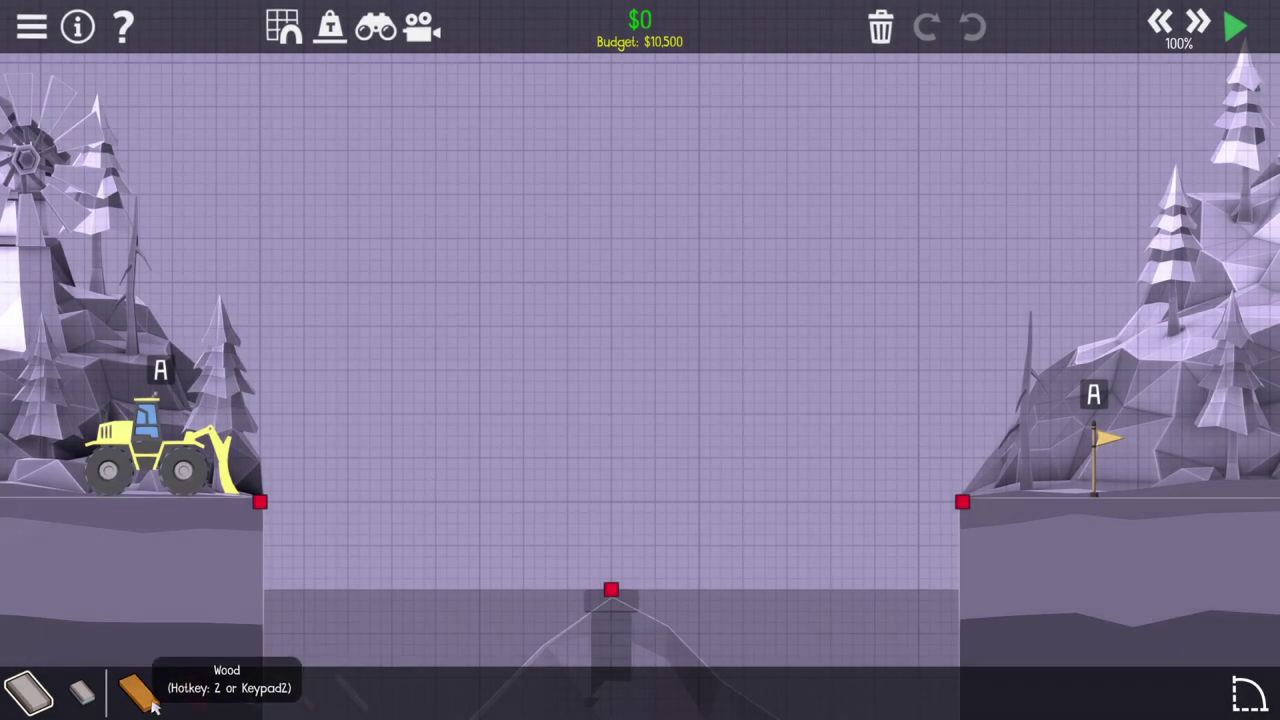
left_click(611, 591)
left_click(611, 503)
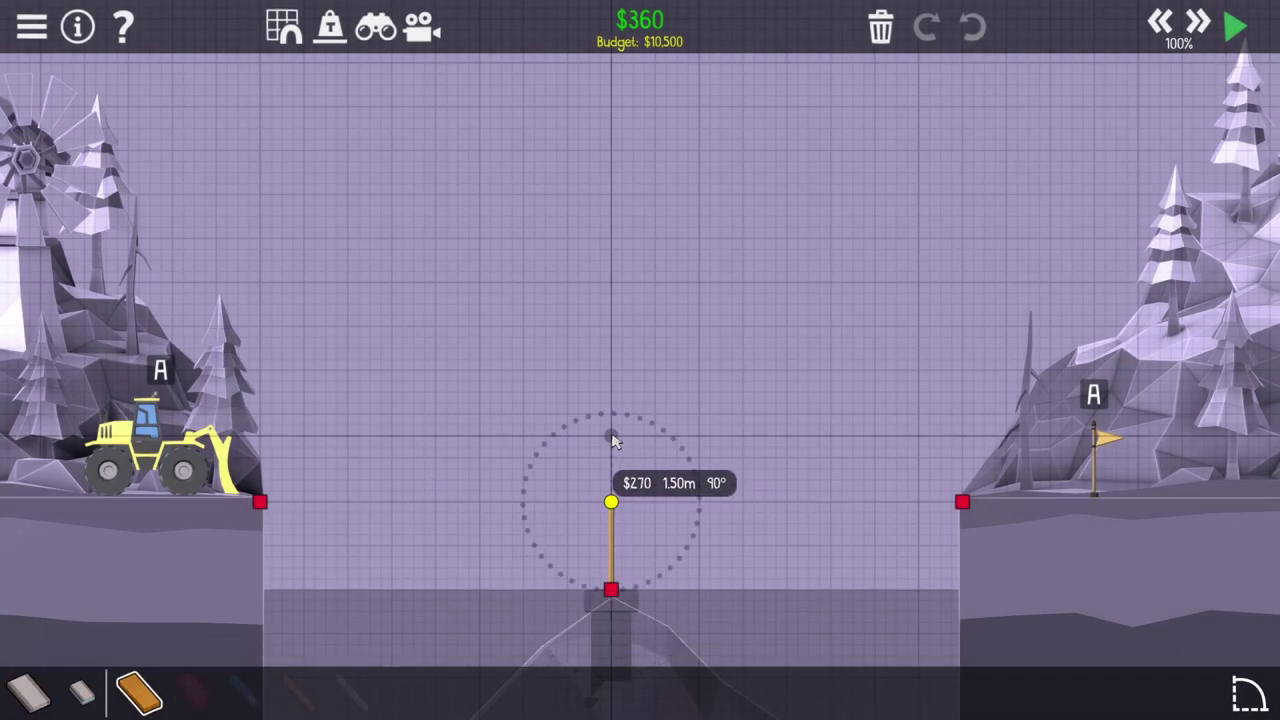
- Run a wooden deck beam from the post top to the left cliff anchor
left_click(611, 503)
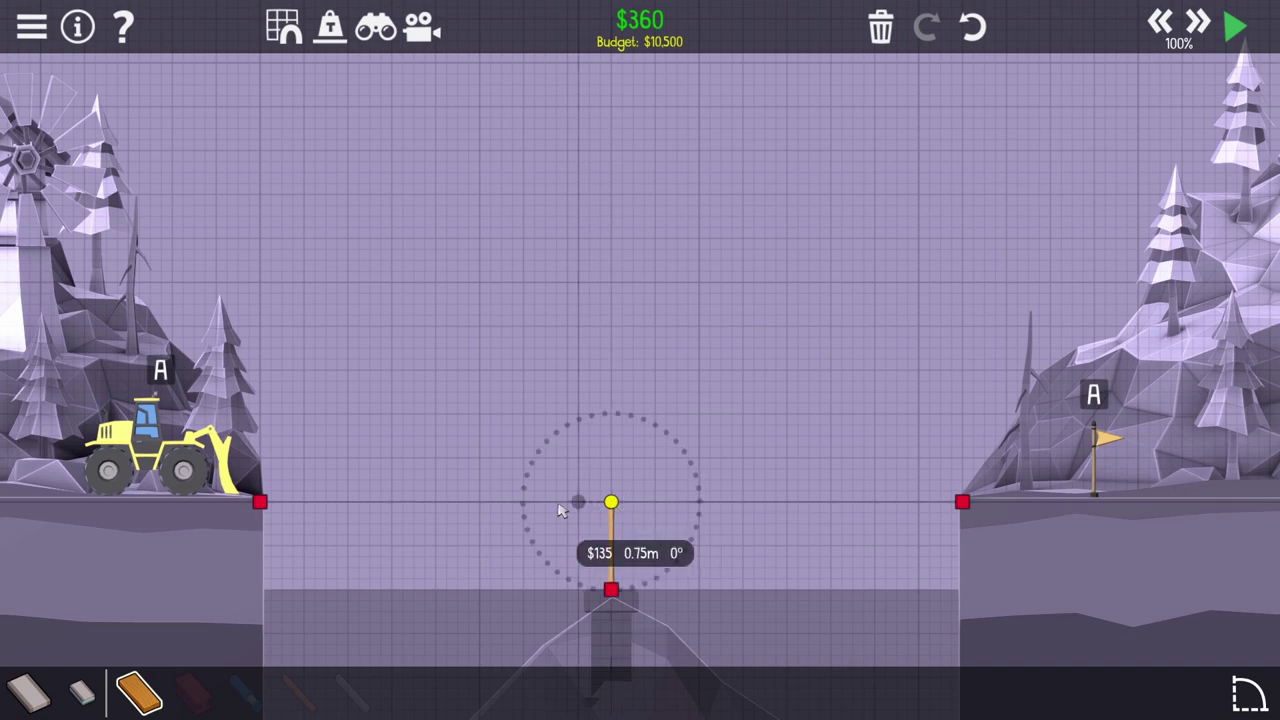
left_click(524, 503)
left_click(295, 500)
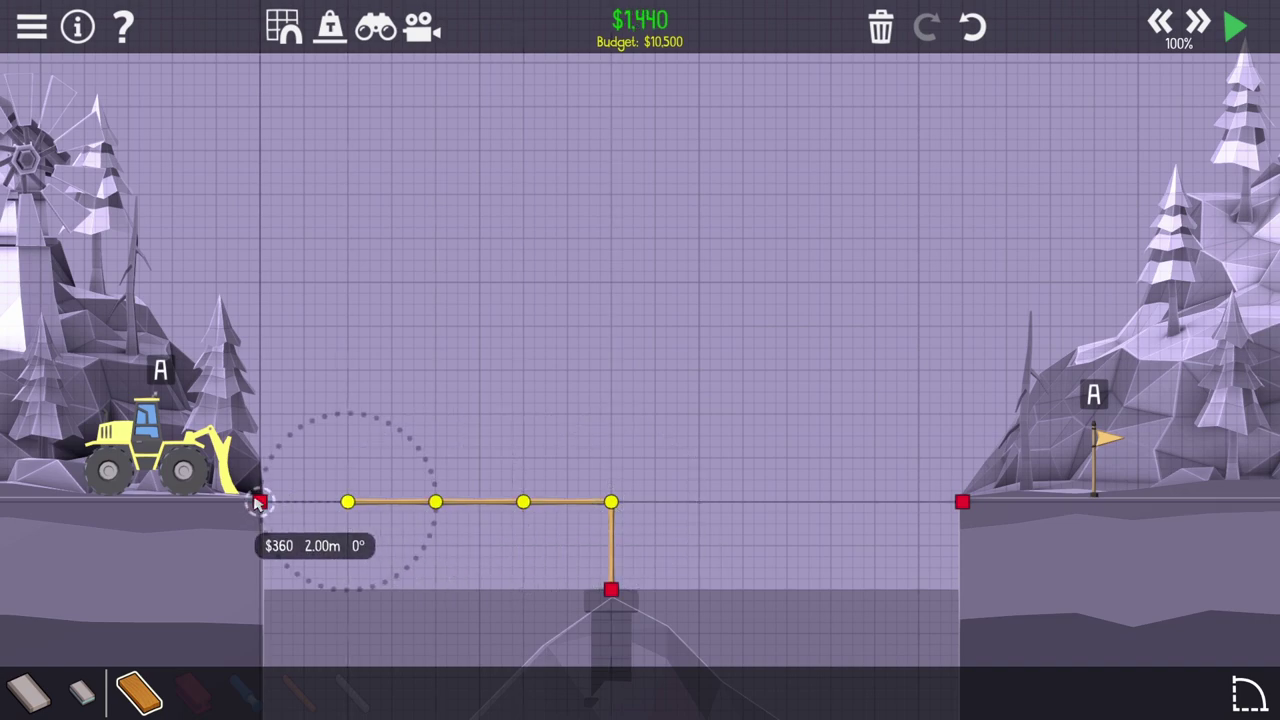
right_click(259, 504)
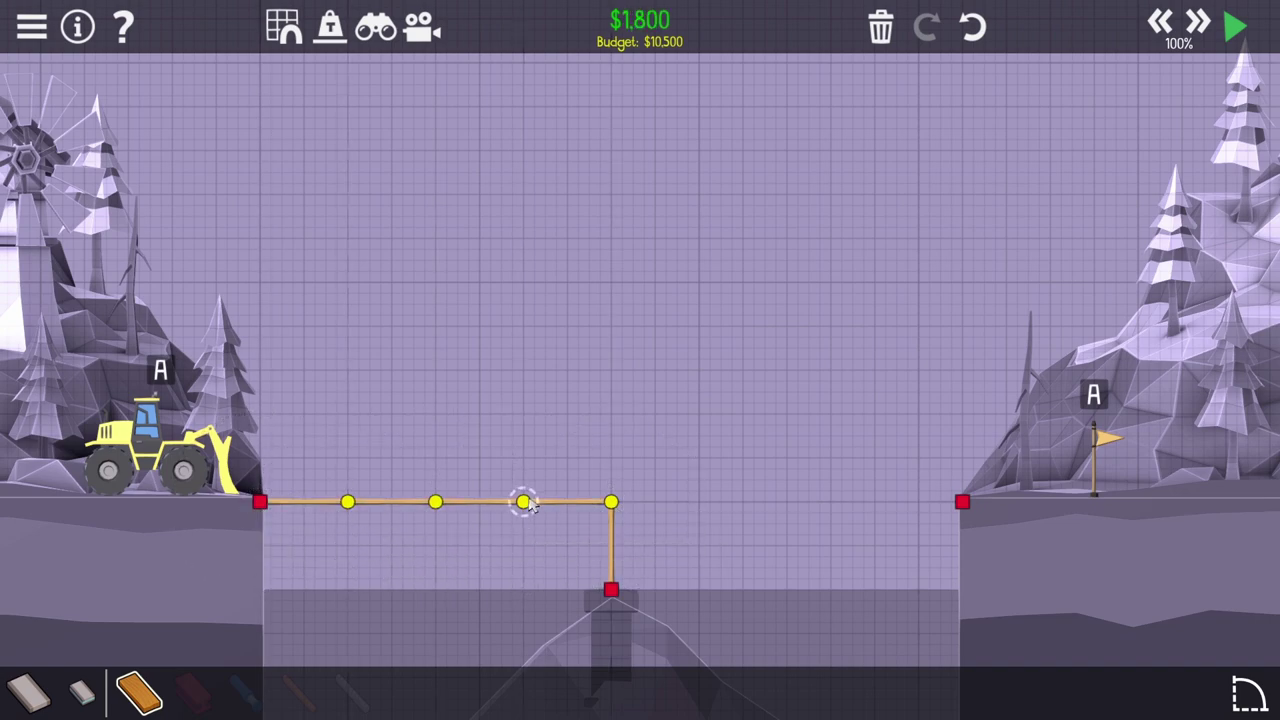
- Extend the wooden deck from the post top to the right cliff anchor
left_click(611, 503)
left_click(698, 503)
left_click(786, 503)
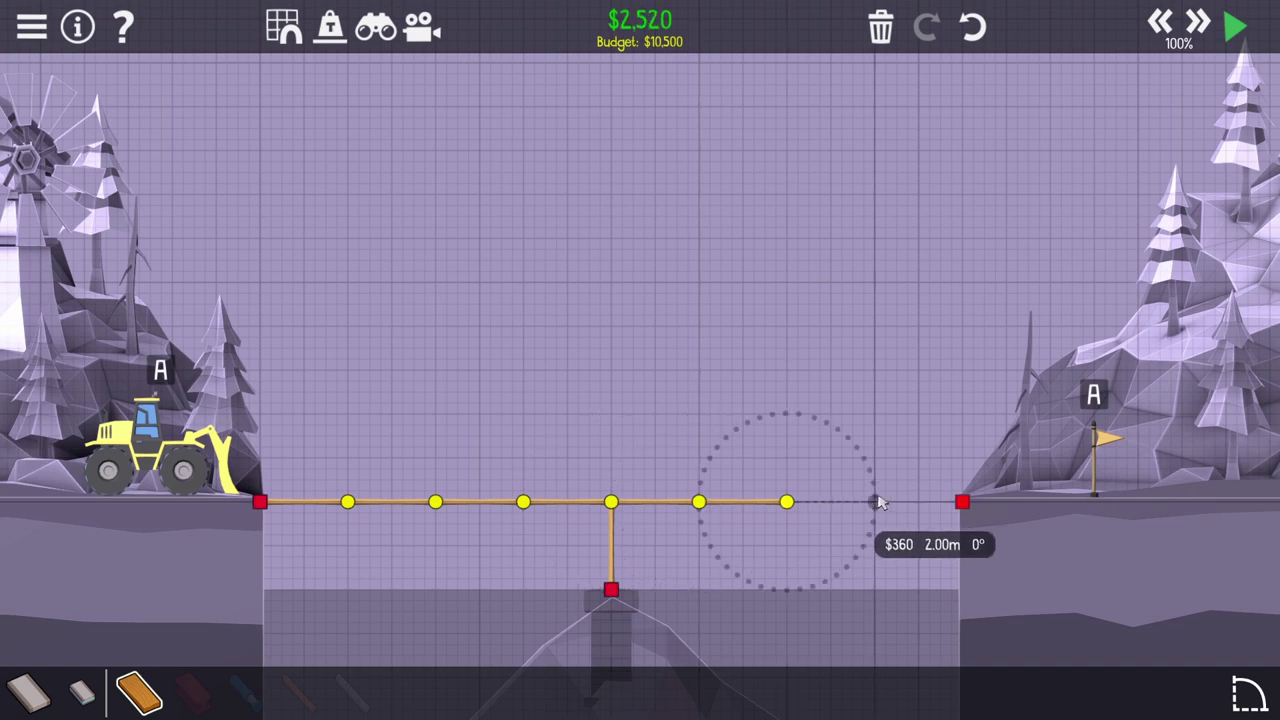
left_click(950, 502)
right_click(965, 503)
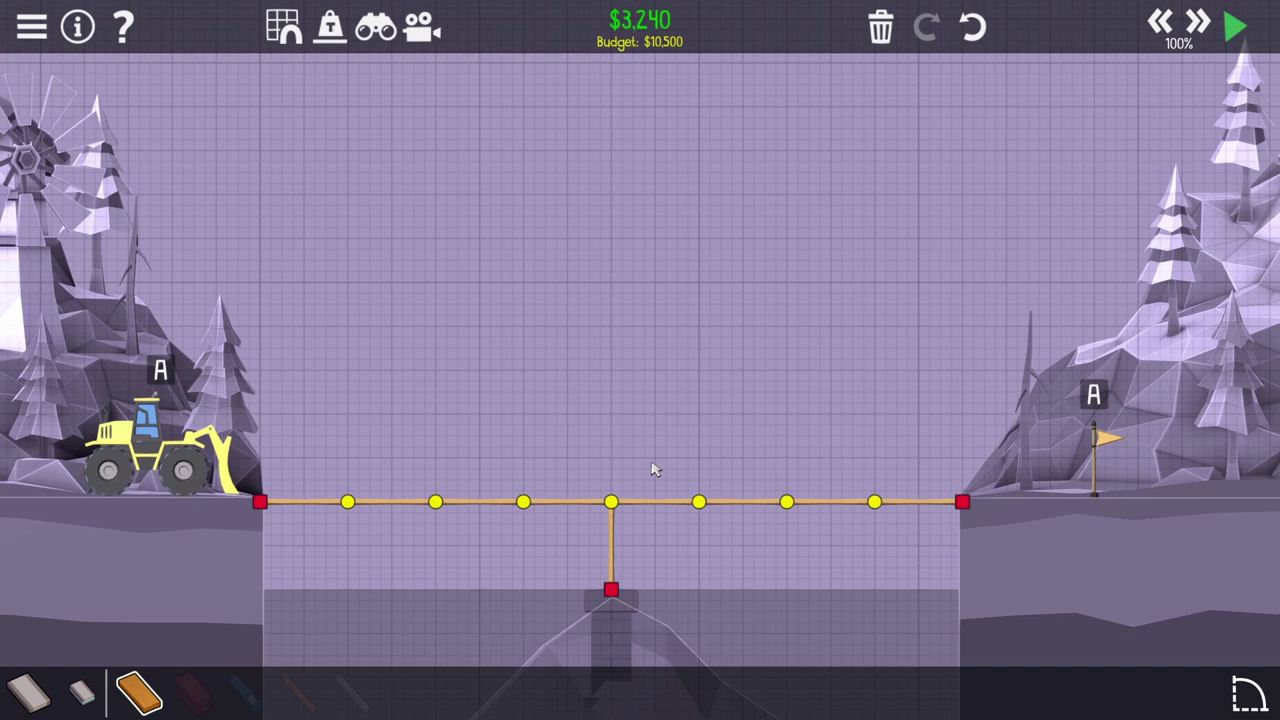
- Build zigzag wooden truss diagonals from the left anchor to the post joint
left_click(262, 503)
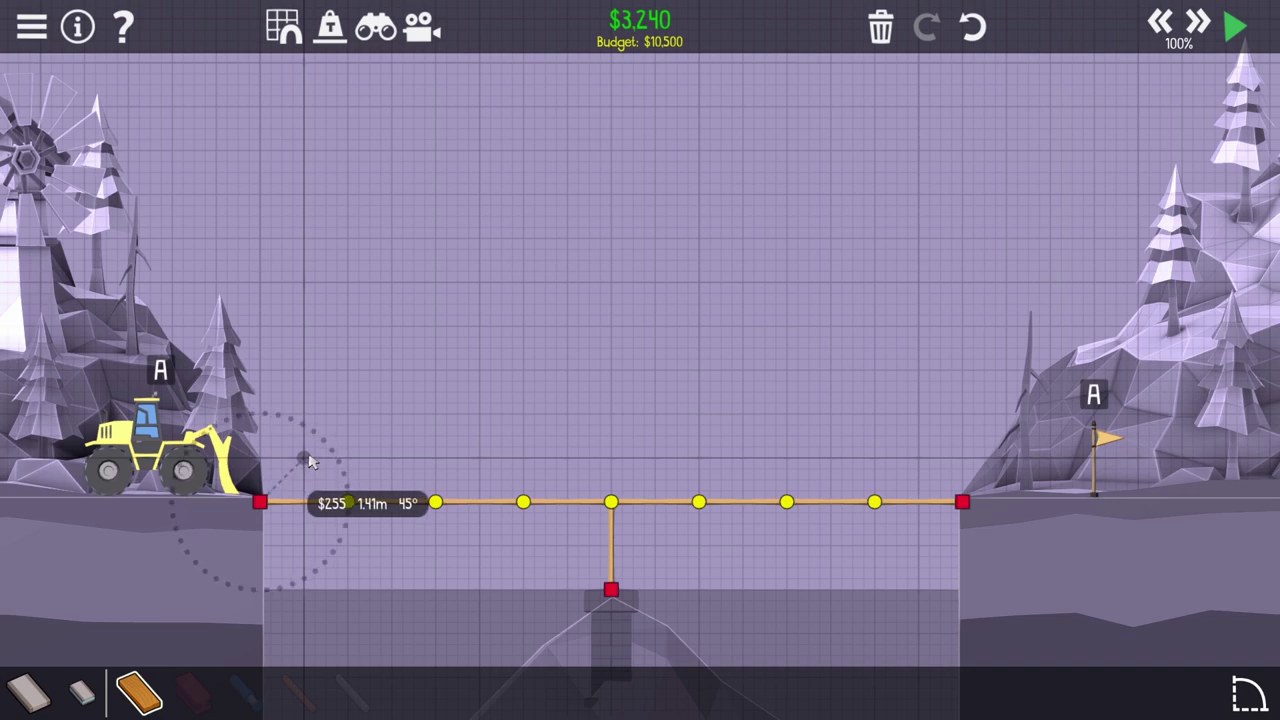
left_click(314, 460)
left_click(346, 503)
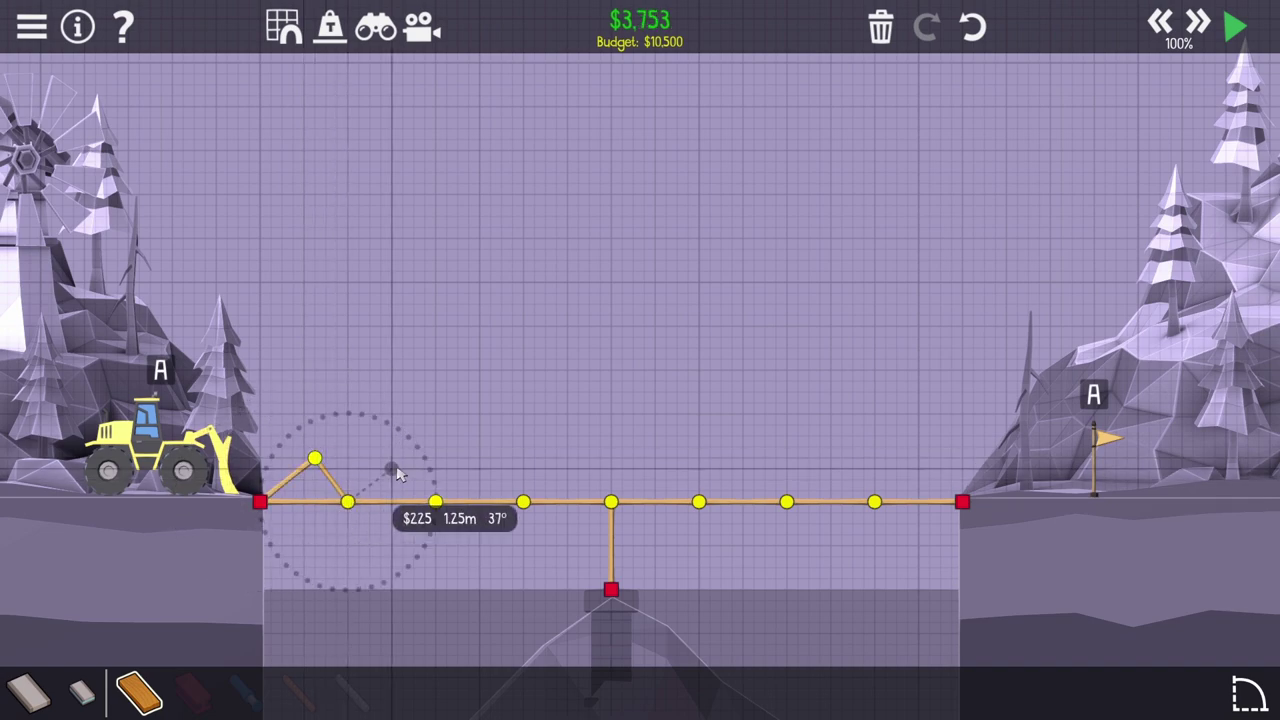
left_click(401, 460)
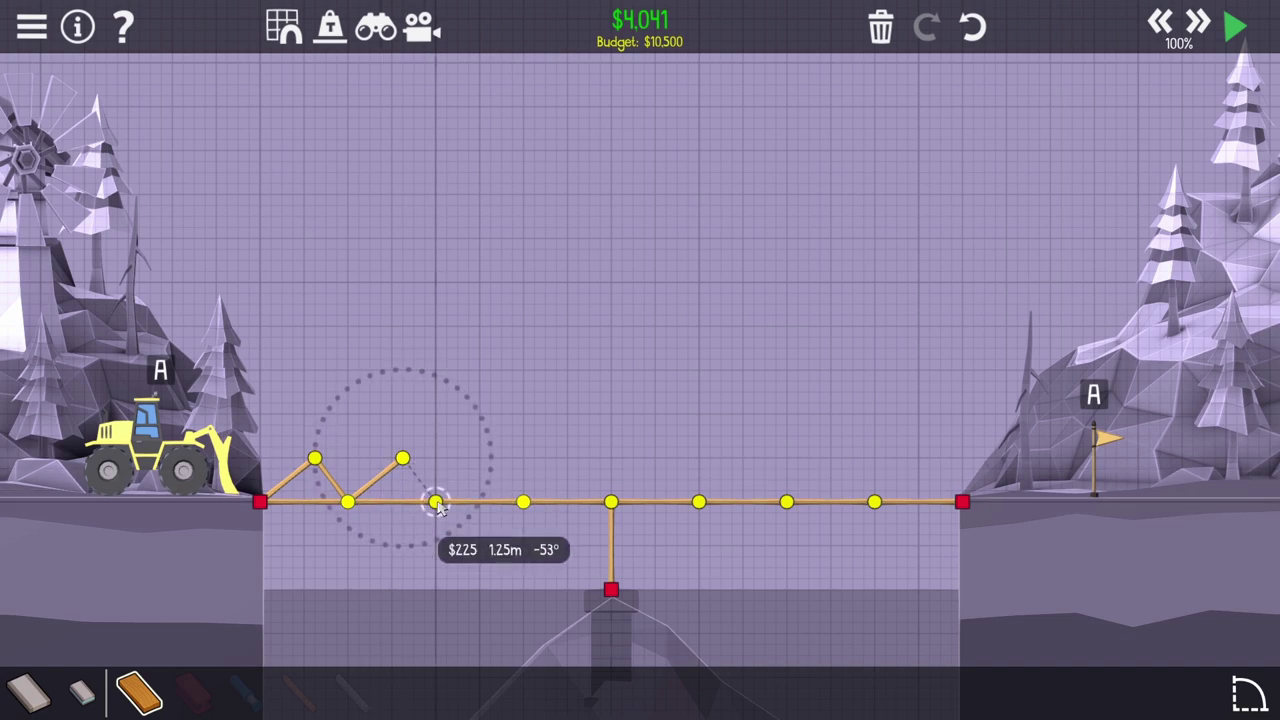
left_click(437, 503)
left_click(490, 460)
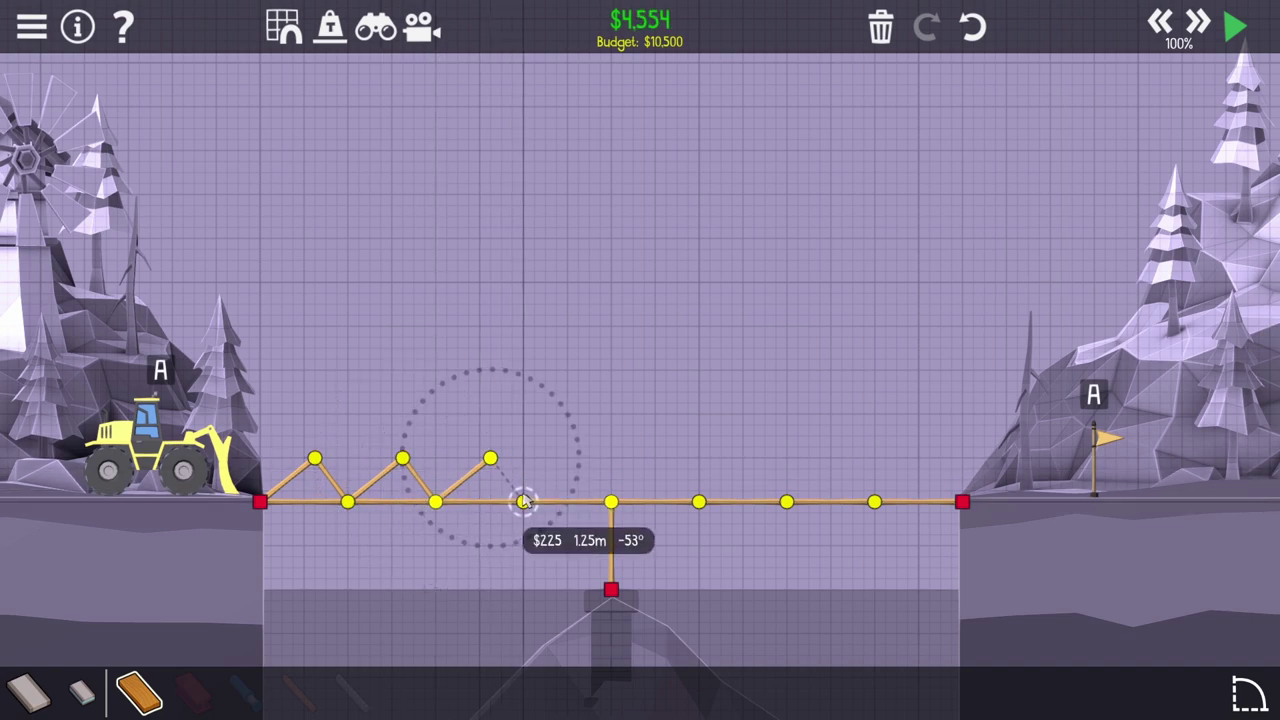
left_click(524, 503)
left_click(579, 460)
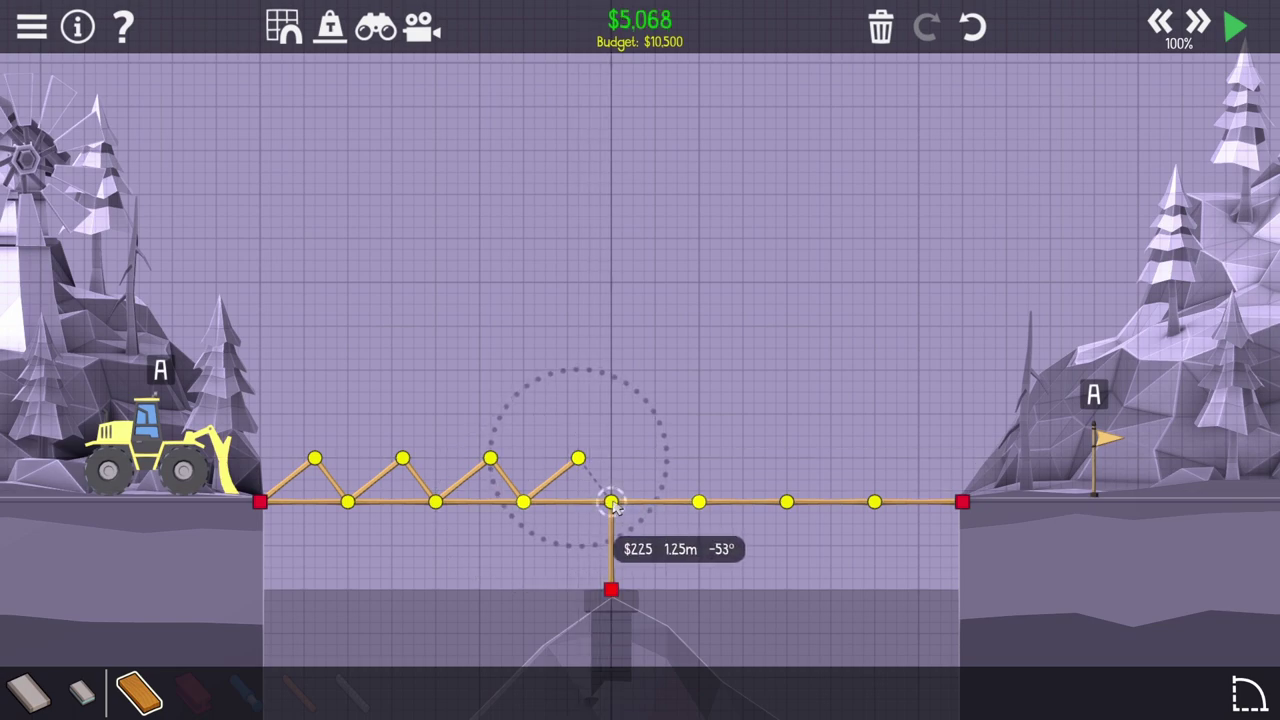
left_click(610, 503)
- Continue the zigzag diagonals from the post to the right cliff anchor
left_click(665, 460)
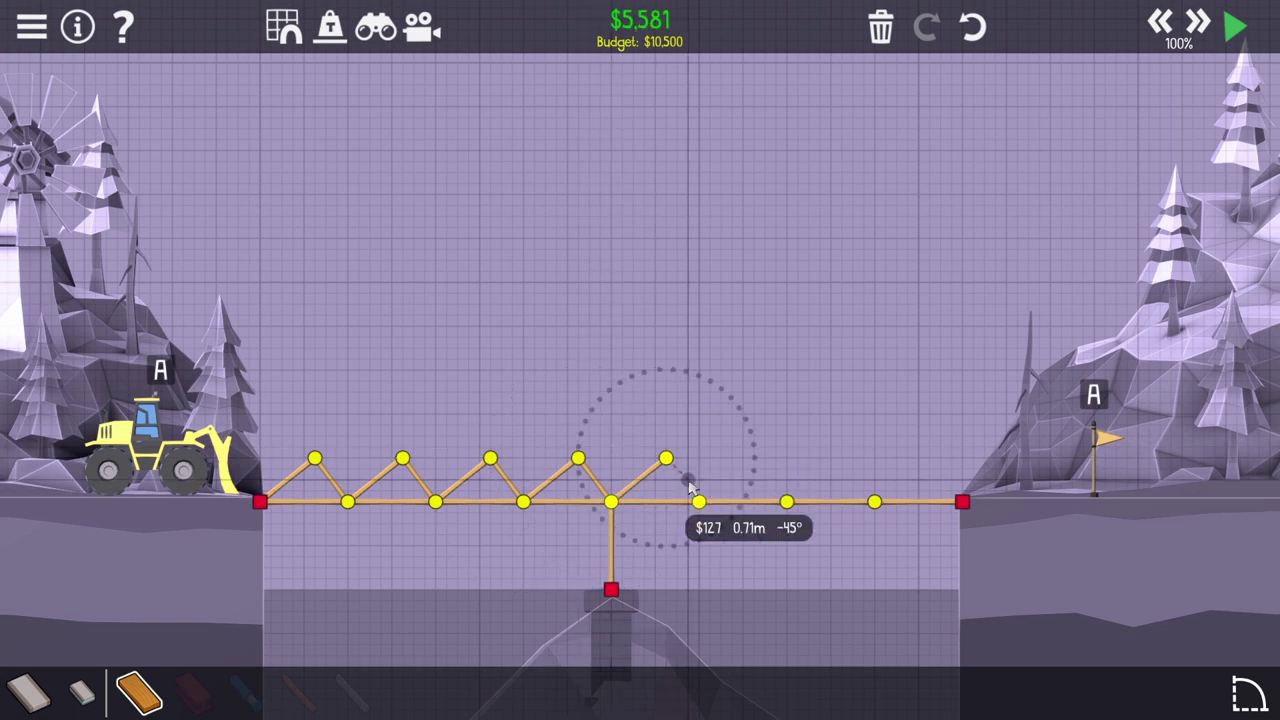
left_click(699, 505)
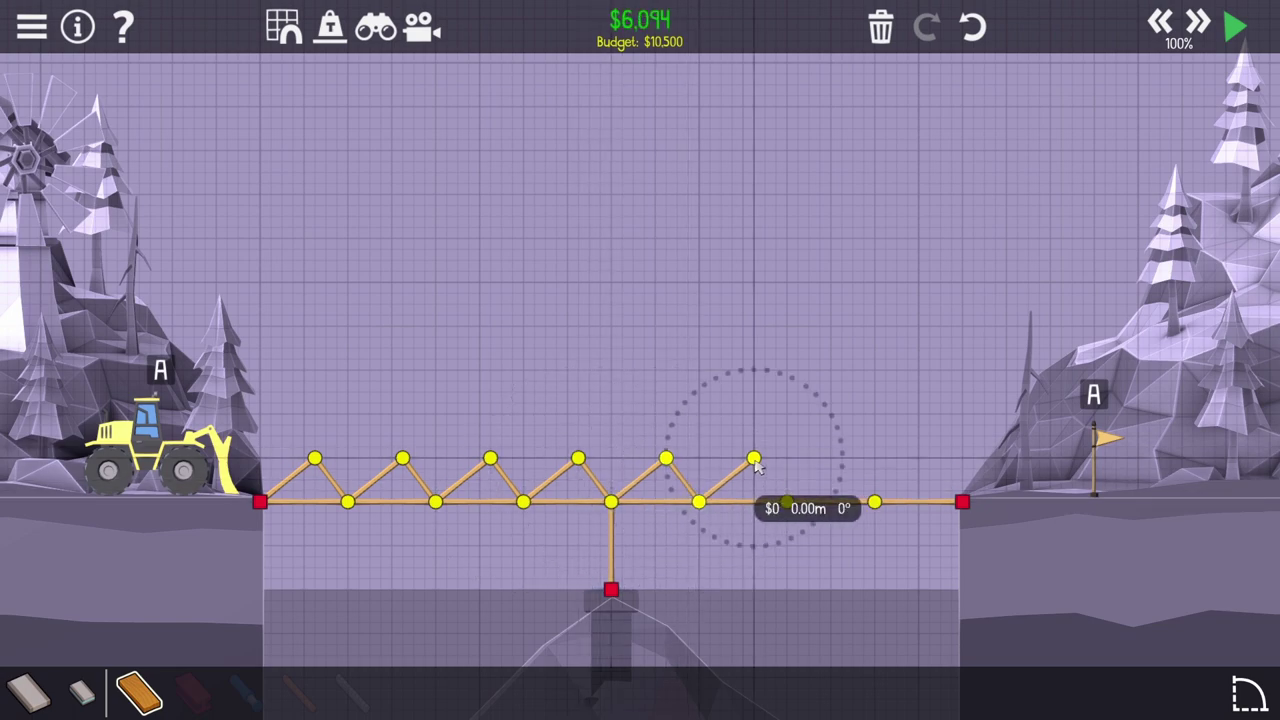
left_click(787, 503)
left_click(842, 460)
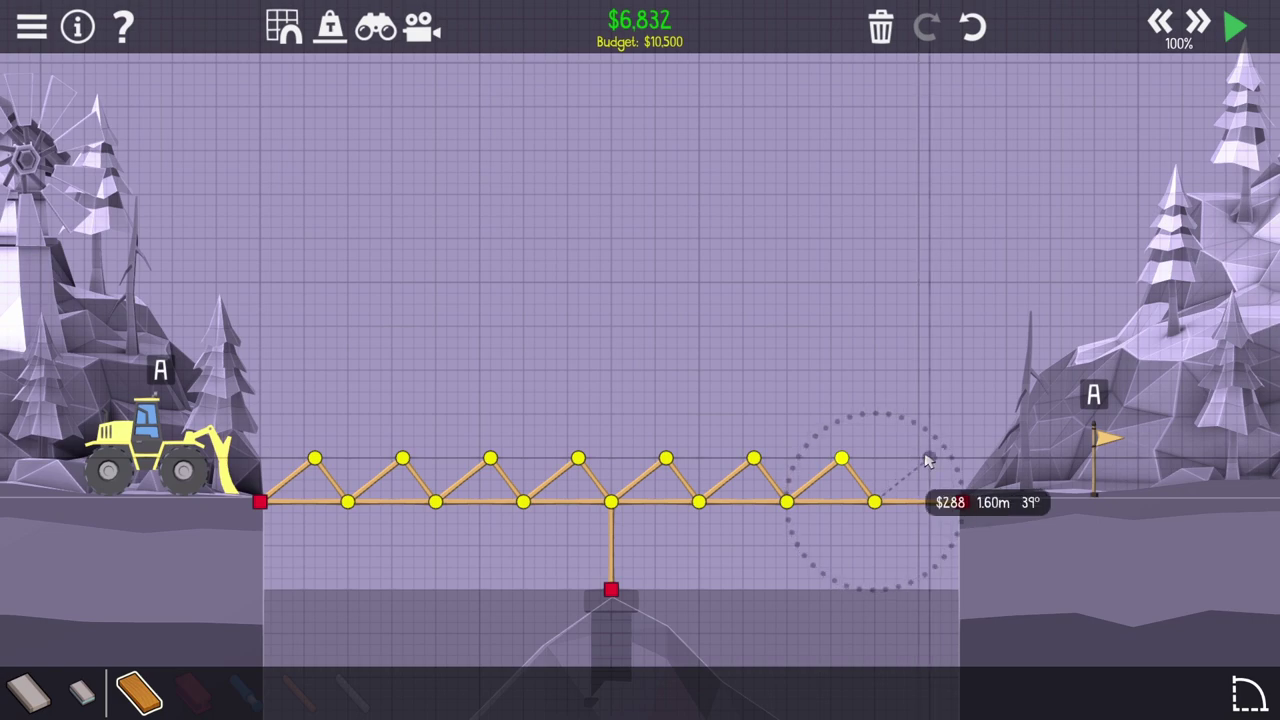
left_click(930, 460)
left_click(962, 503)
- Join all truss peaks with a wooden top chord, then briefly test-run the bridge
left_click(930, 460)
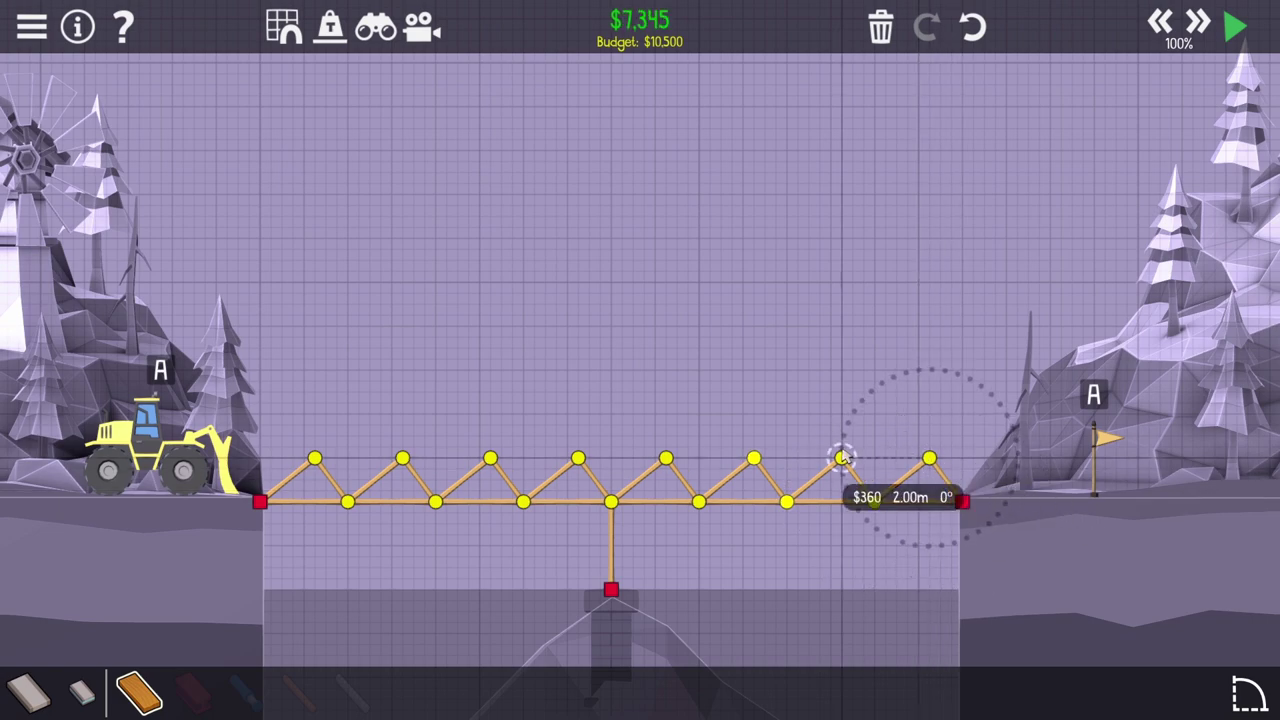
left_click(842, 460)
left_click(754, 460)
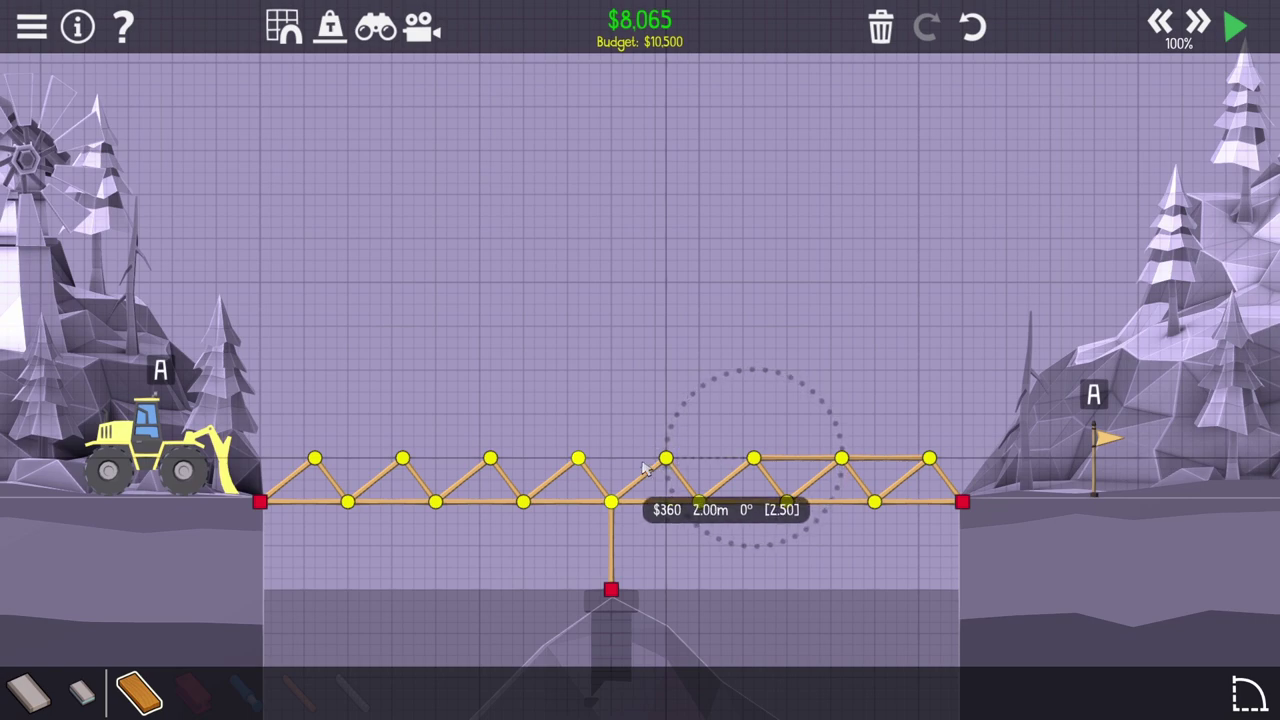
left_click(666, 460)
left_click(578, 460)
left_click(490, 460)
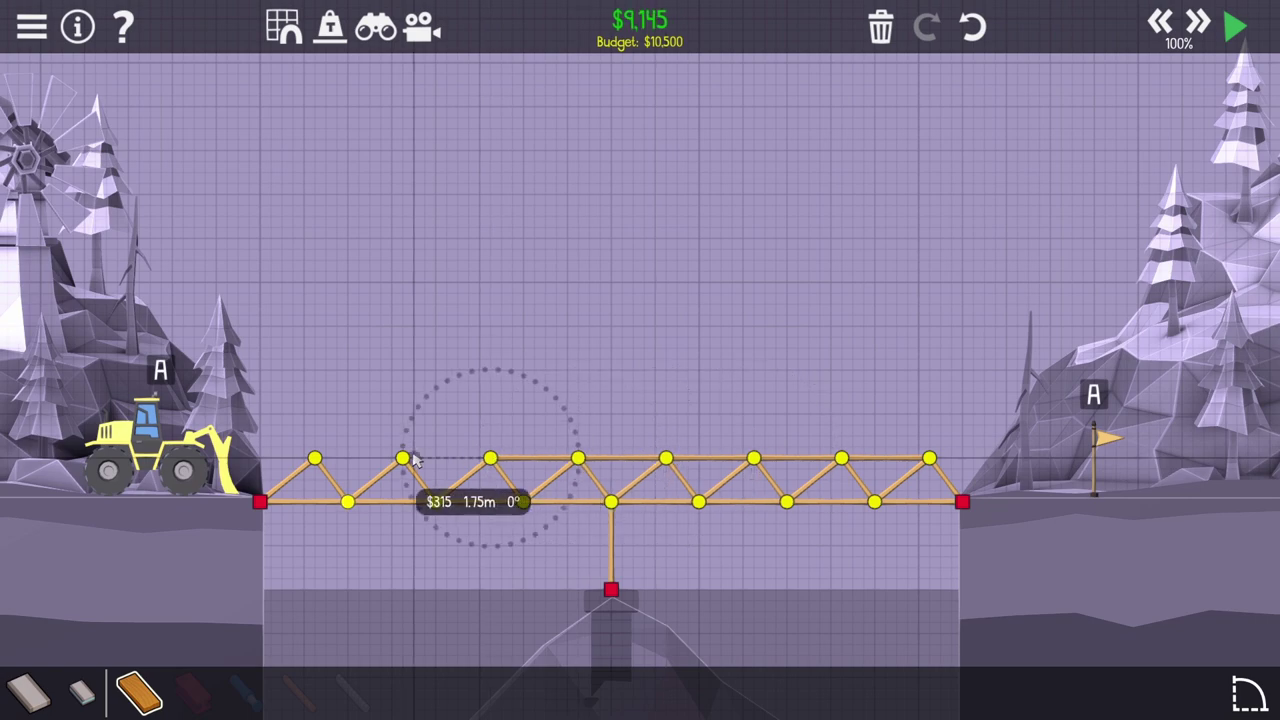
left_click(402, 460)
left_click(314, 460)
right_click(312, 462)
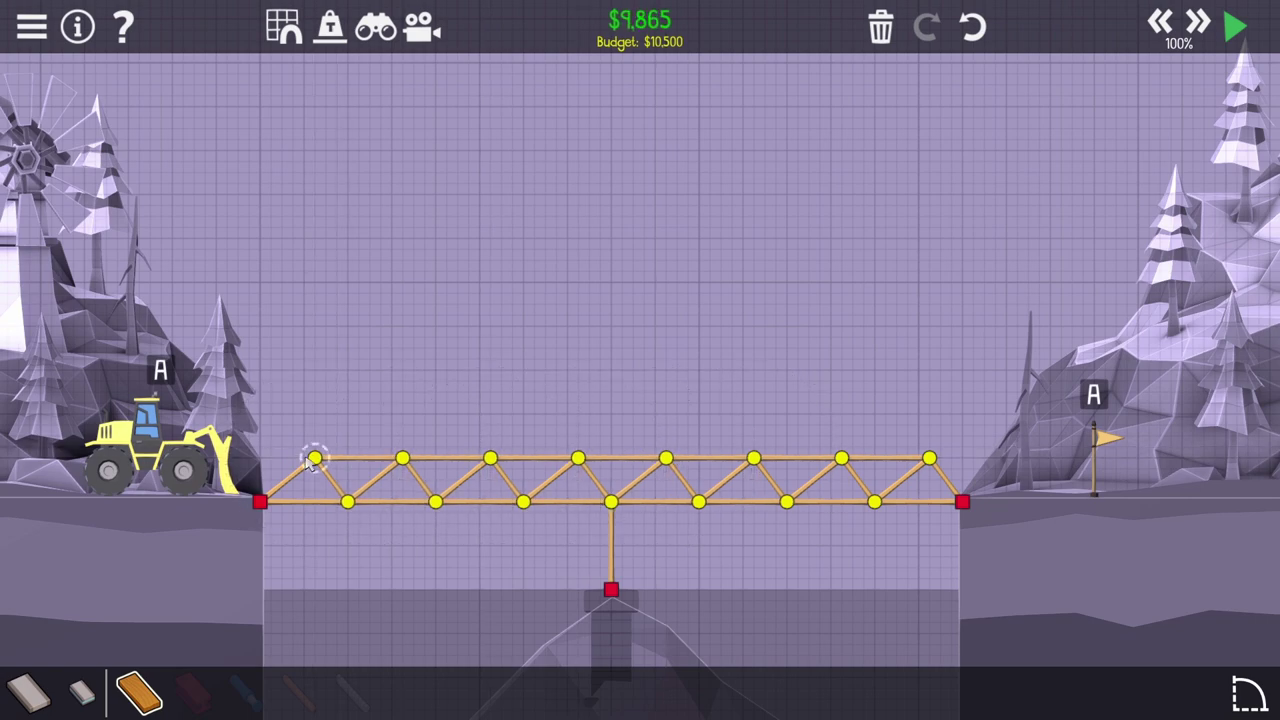
left_click(1235, 27)
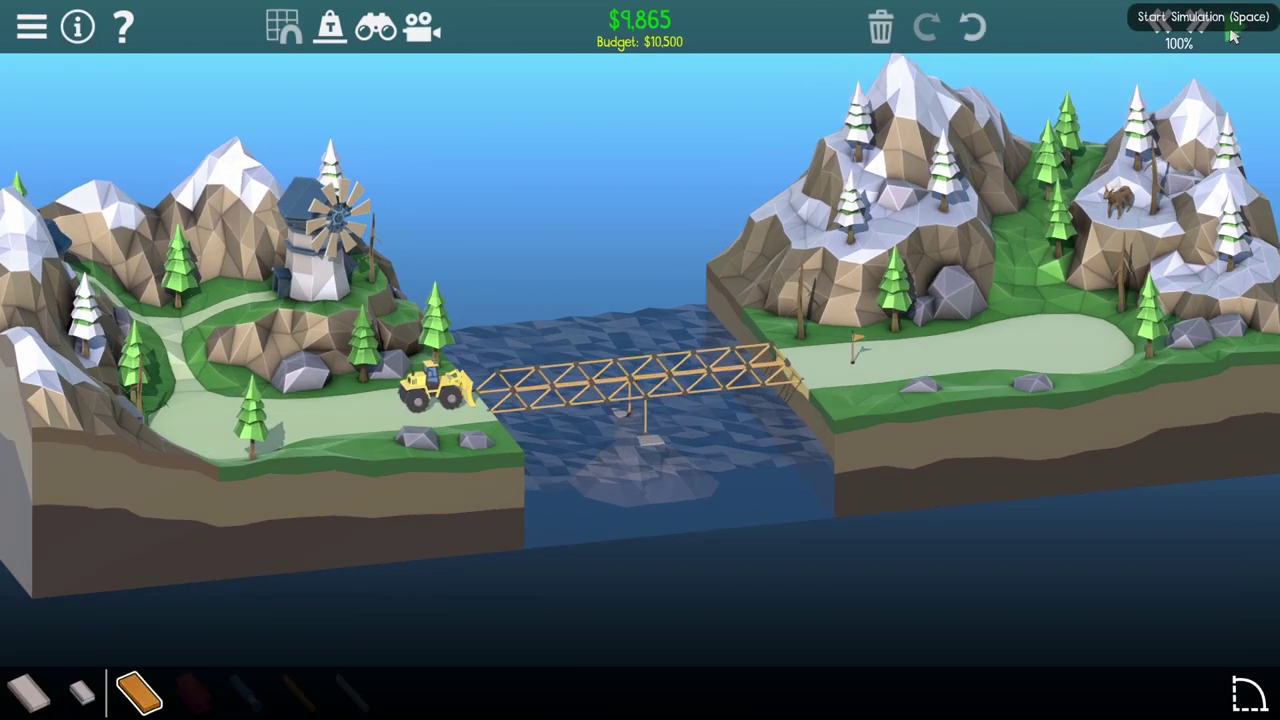
left_click(1235, 27)
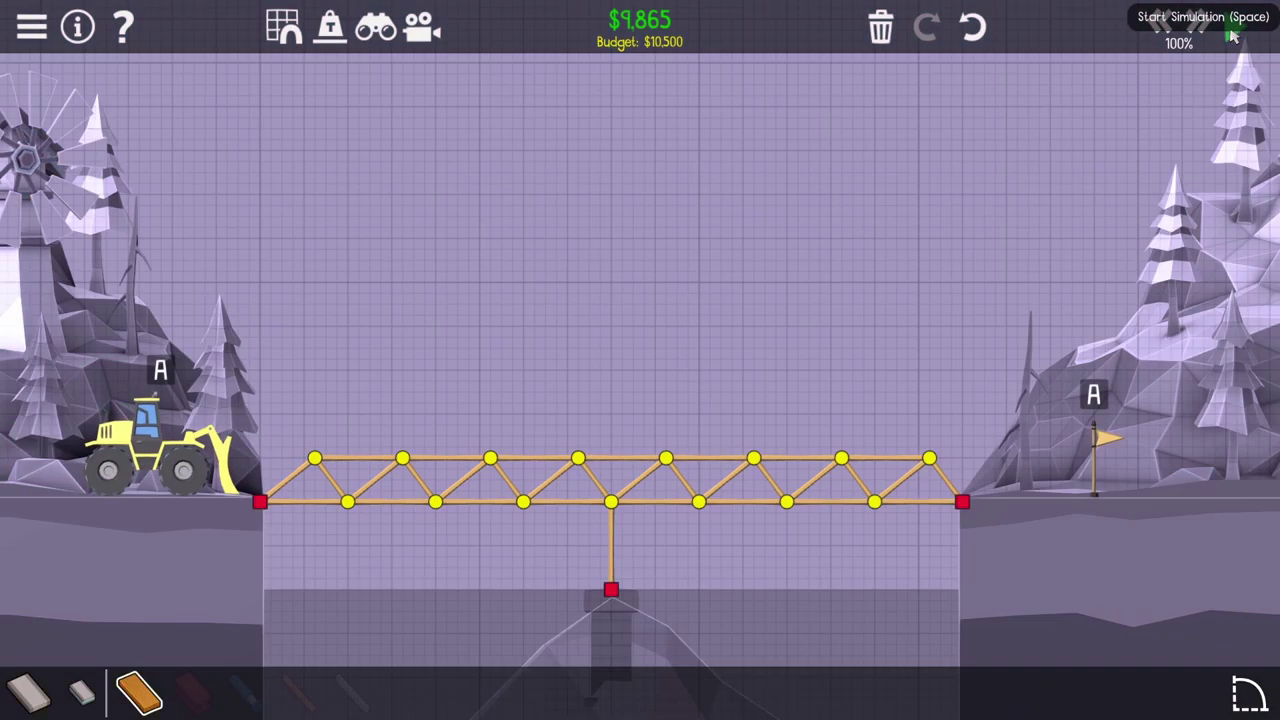
- Lay Road across every bottom-chord joint, anchor to anchor, bringing cost to $10,185
left_click(30, 693)
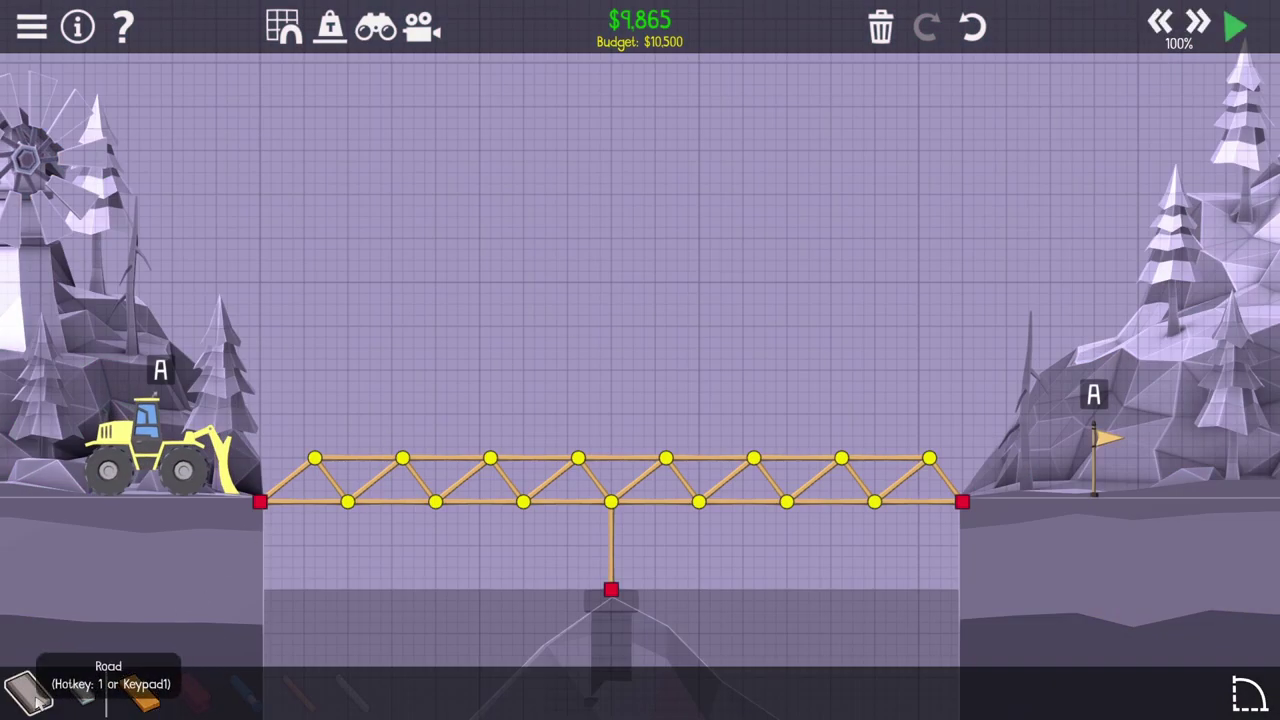
left_click(260, 502)
left_click(346, 502)
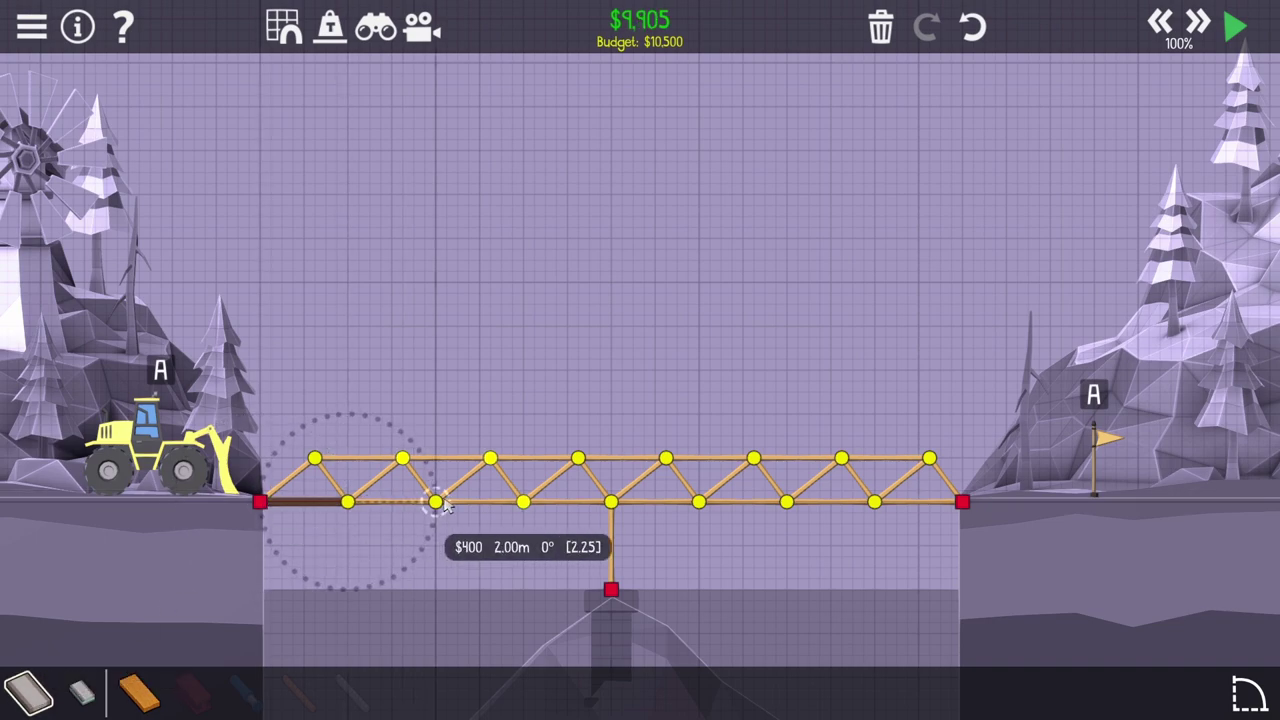
left_click(434, 502)
left_click(523, 502)
left_click(611, 502)
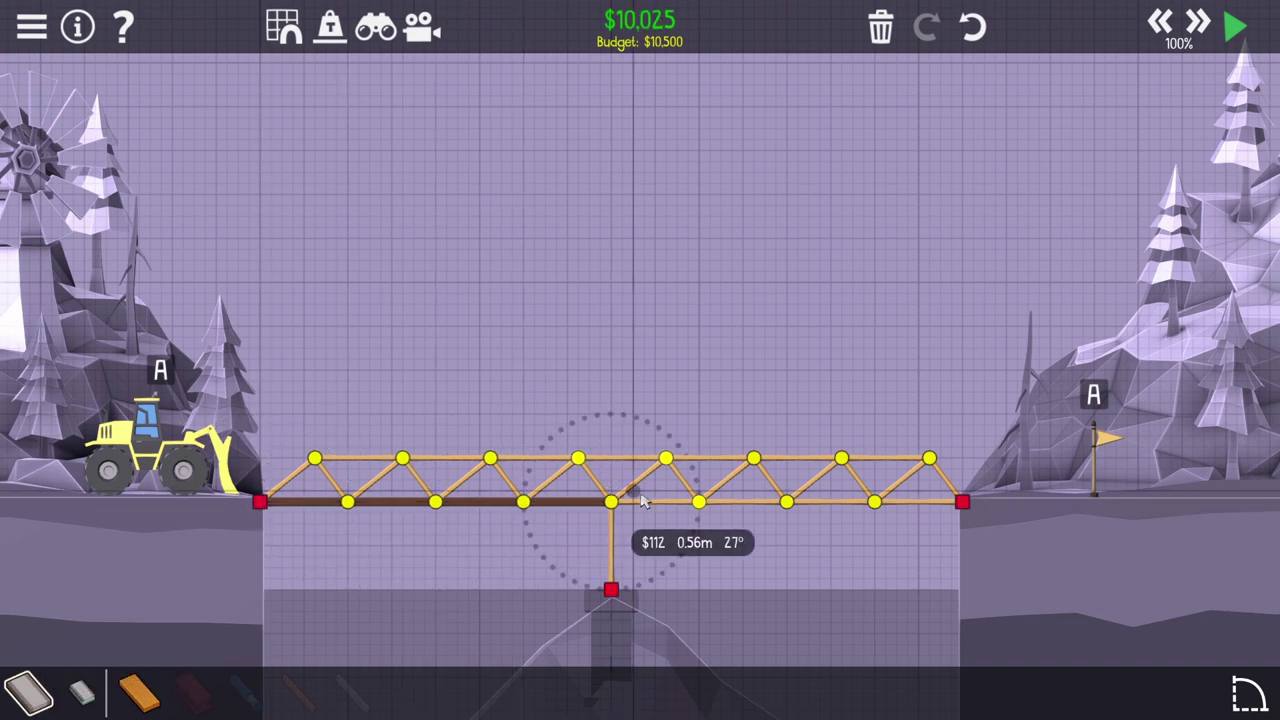
left_click(699, 502)
left_click(787, 502)
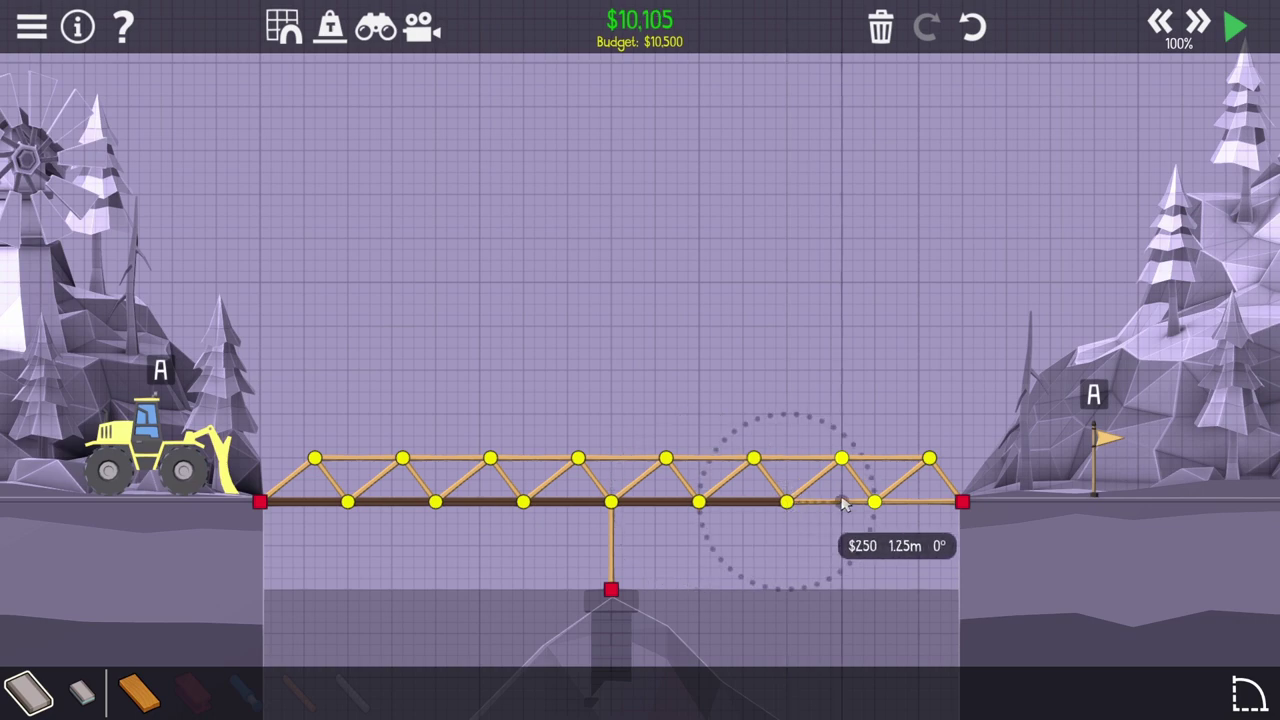
left_click(874, 502)
left_click(958, 502)
right_click(990, 497)
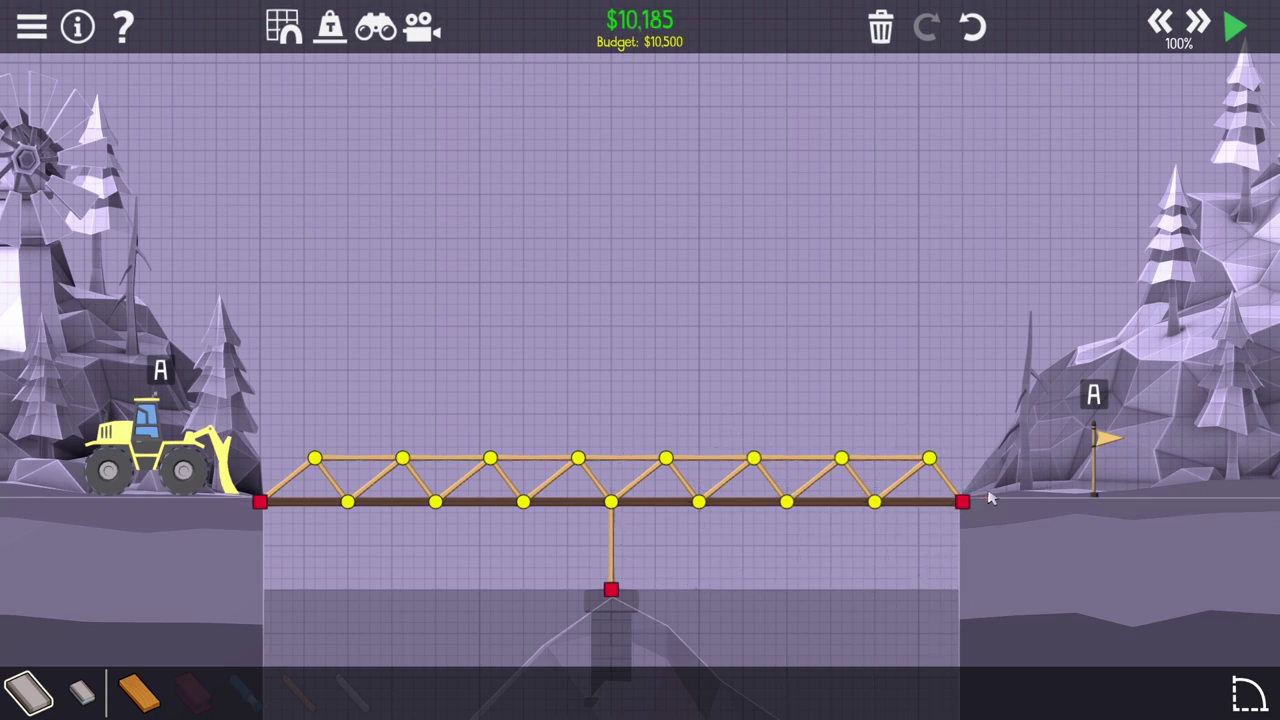
- Start the simulation so the loader drives onto the bridge
left_click(1236, 26)
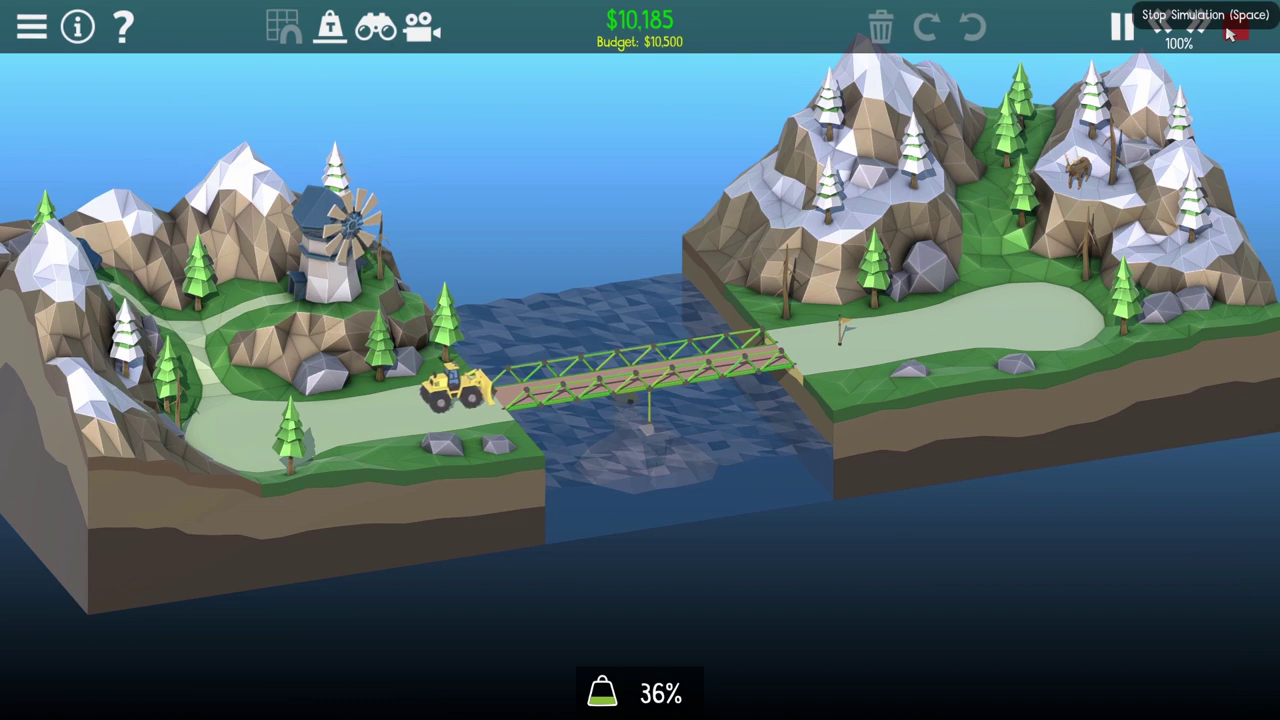